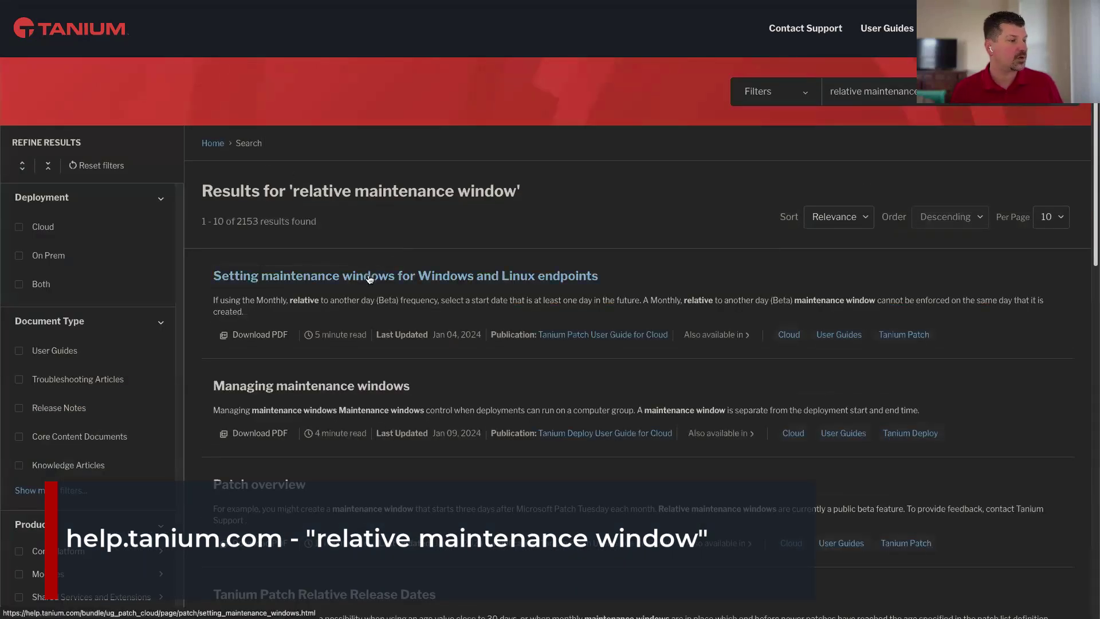
Review the options table in the 'Setting maintenance windows for Windows and Linux endpoints' article, then return to the console.
click(370, 277)
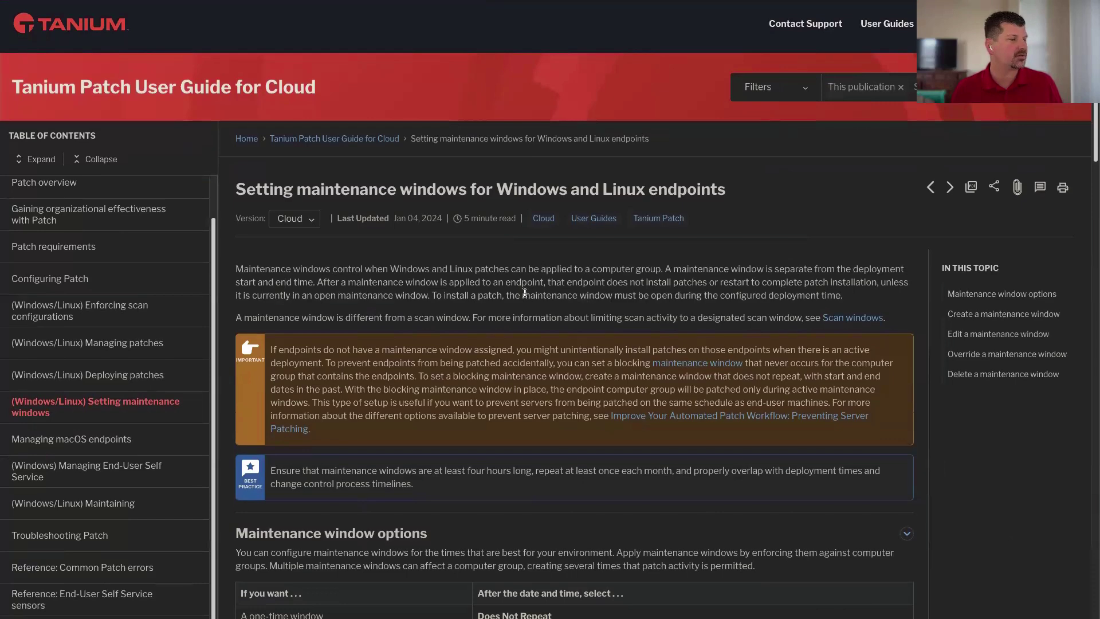
scroll(525, 293, down, 5)
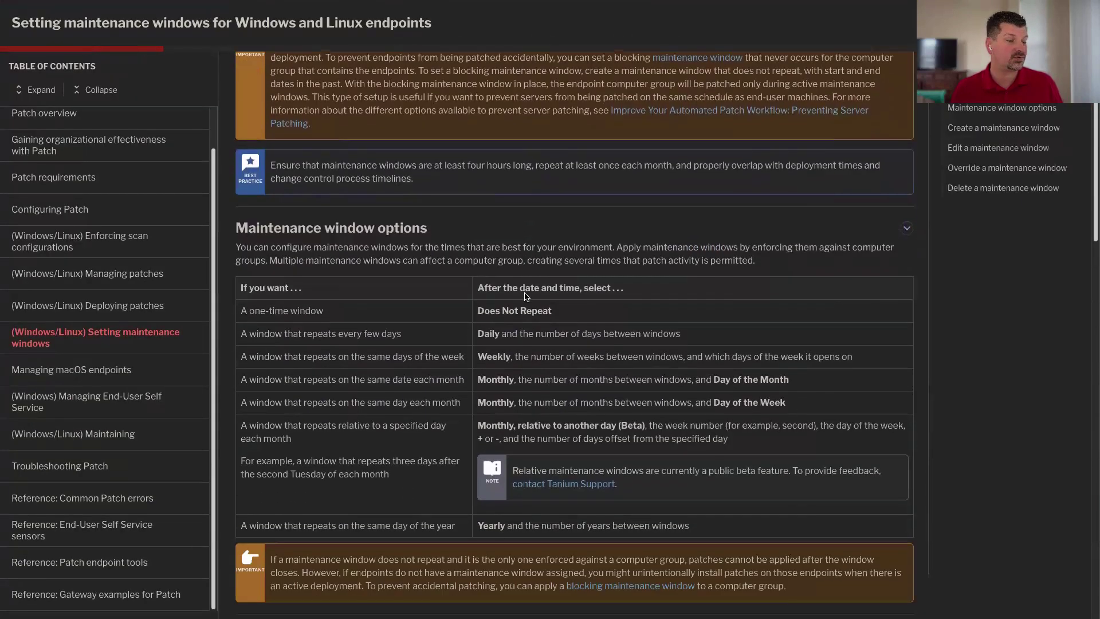
scroll(526, 296, down, 2)
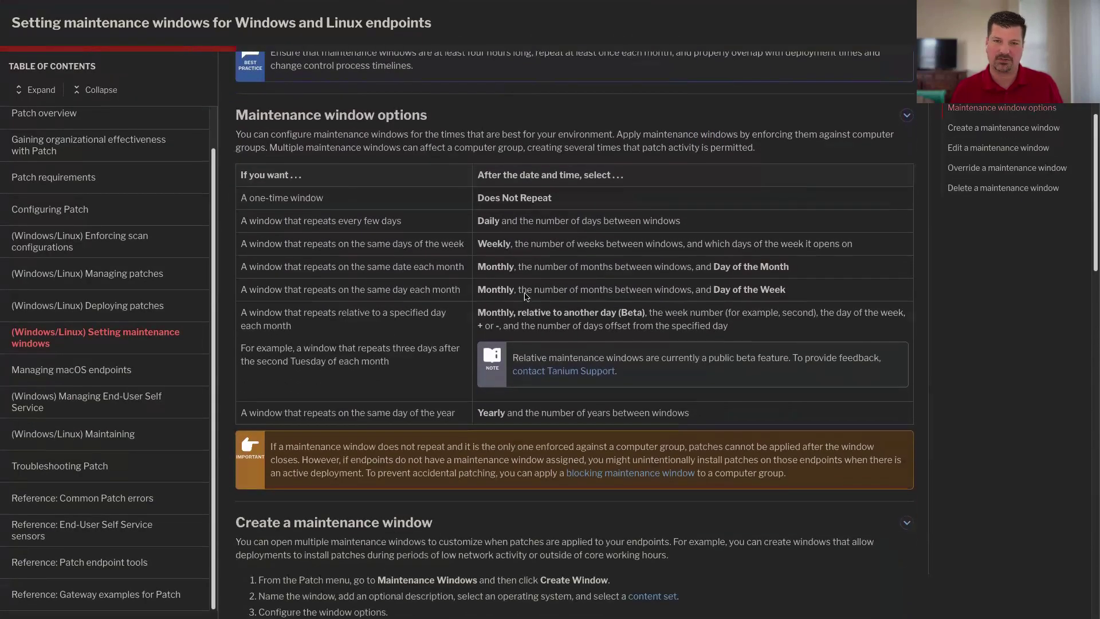
scroll(527, 296, down, 1)
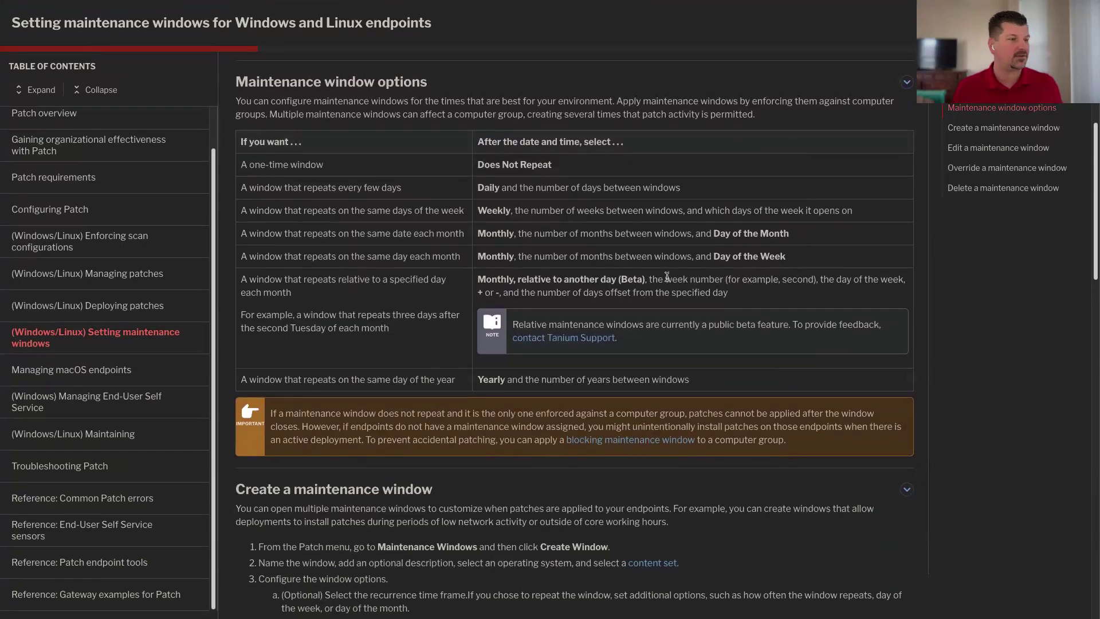
key(ctrl+Tab)
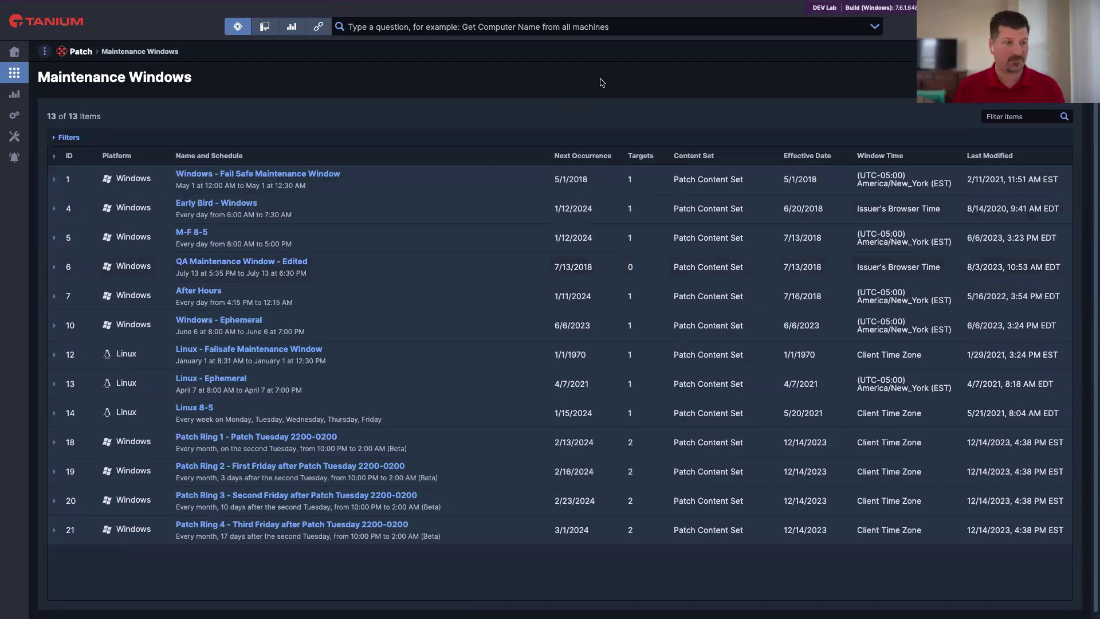
Start a new maintenance window named 'Second Wednesday after p'.
click(1017, 77)
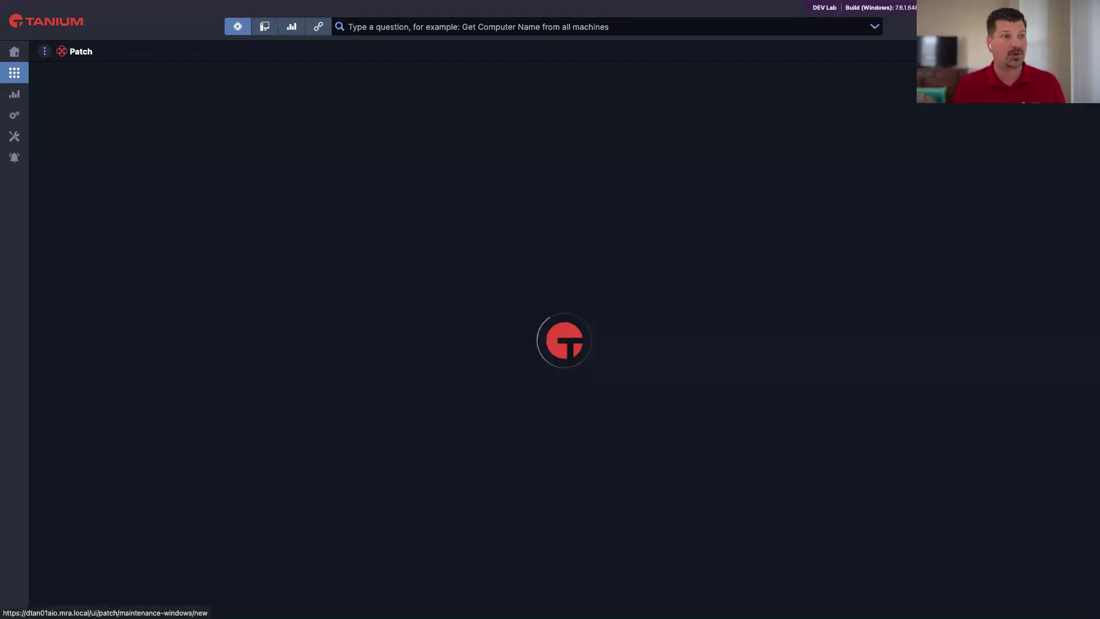
click(143, 156)
text(Second)
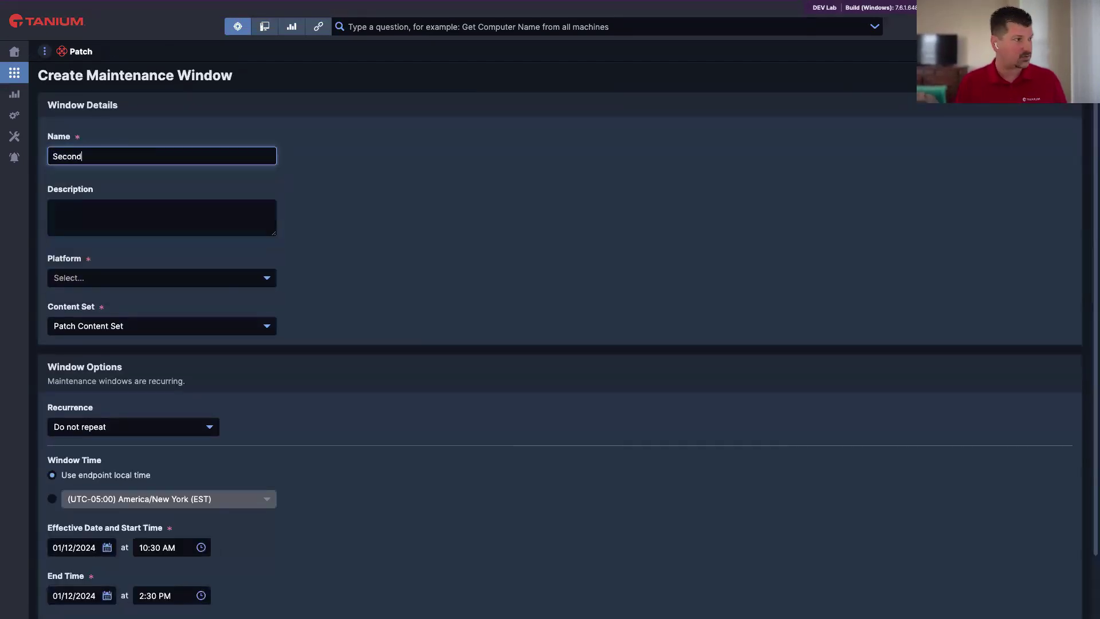
text( Wednesday after p)
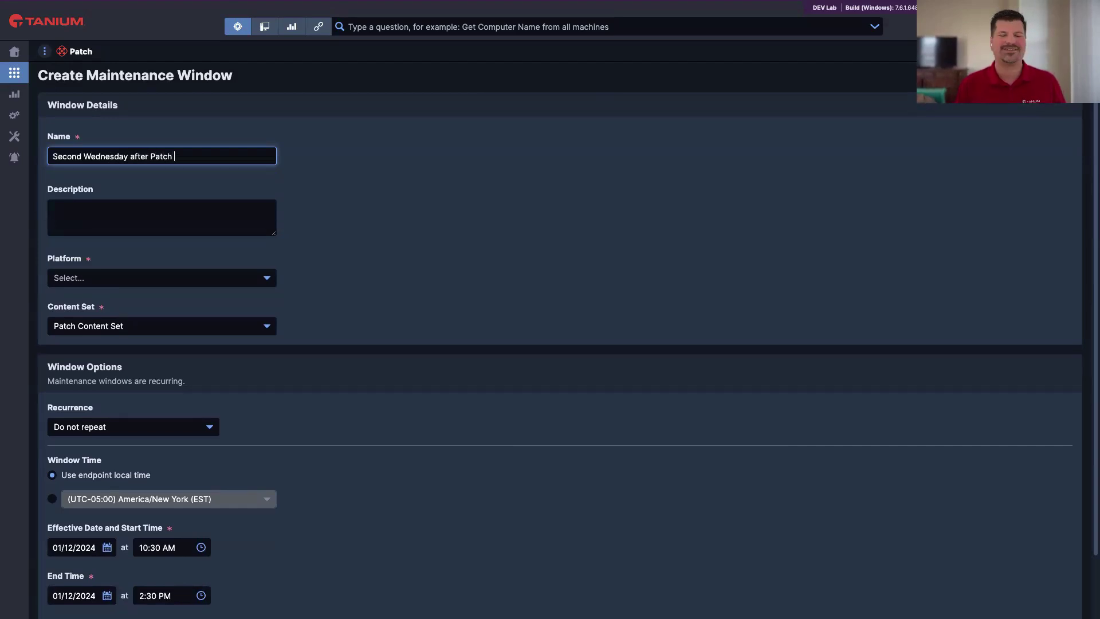
scroll(328, 236, down, 1)
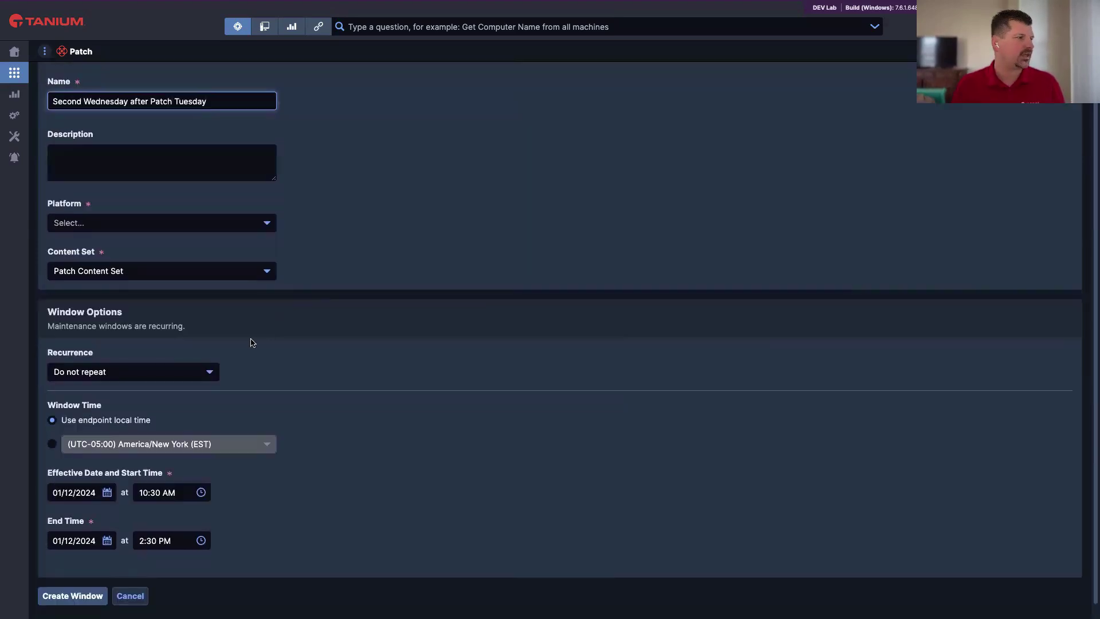
Set the window's platform to Windows and its recurrence to Monthly.
click(126, 372)
click(119, 223)
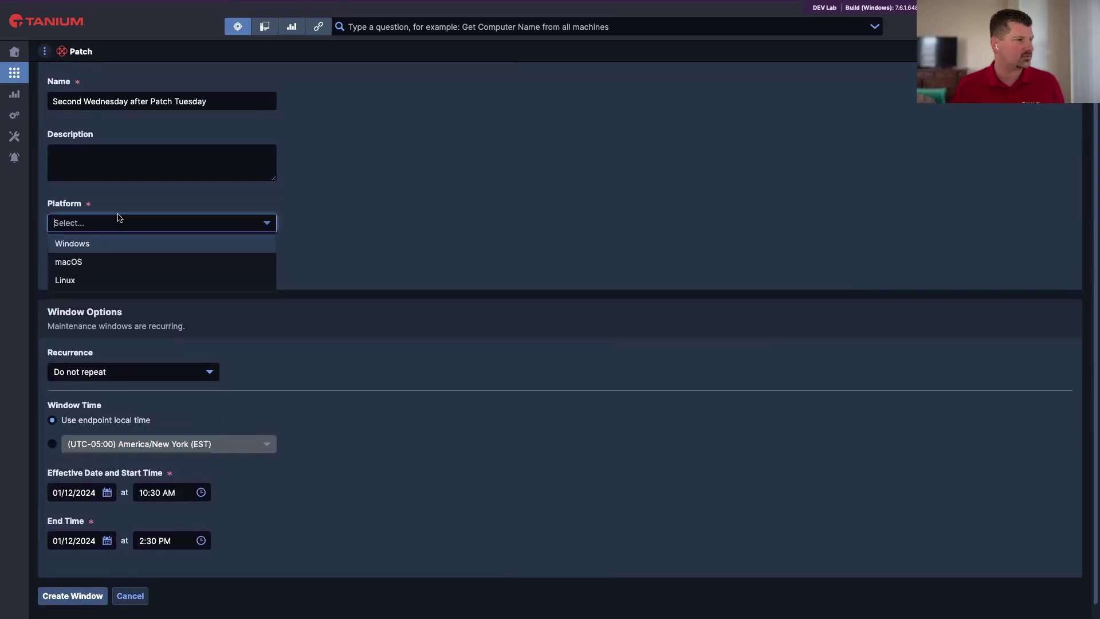
click(97, 243)
scroll(391, 261, down, 1)
click(138, 360)
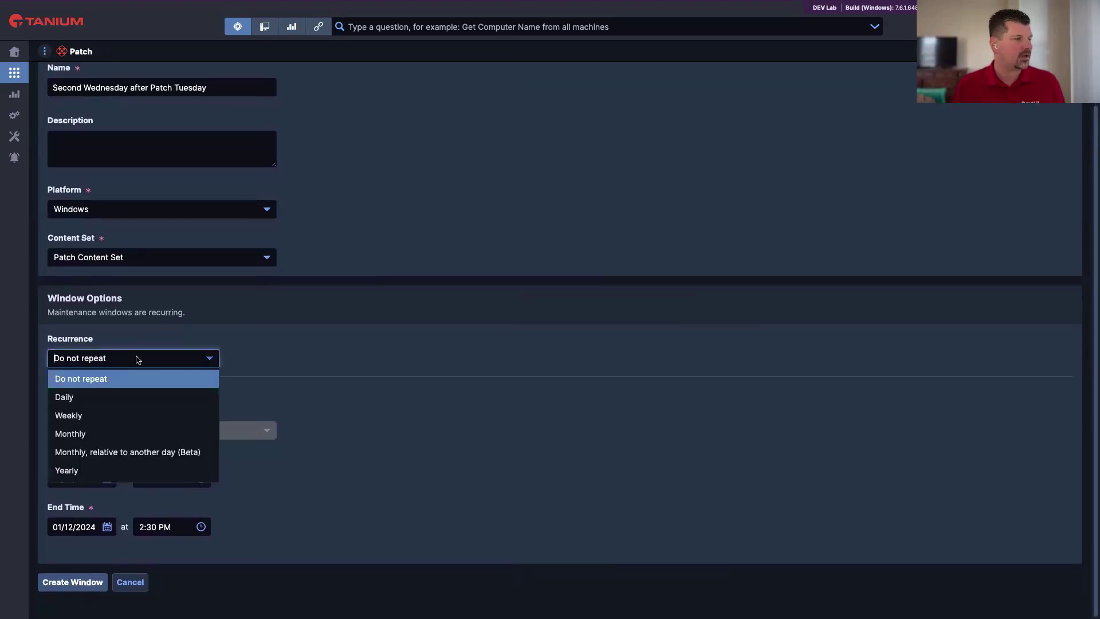
click(113, 439)
Set the effective date to 01/10/2024.
scroll(99, 360, down, 1)
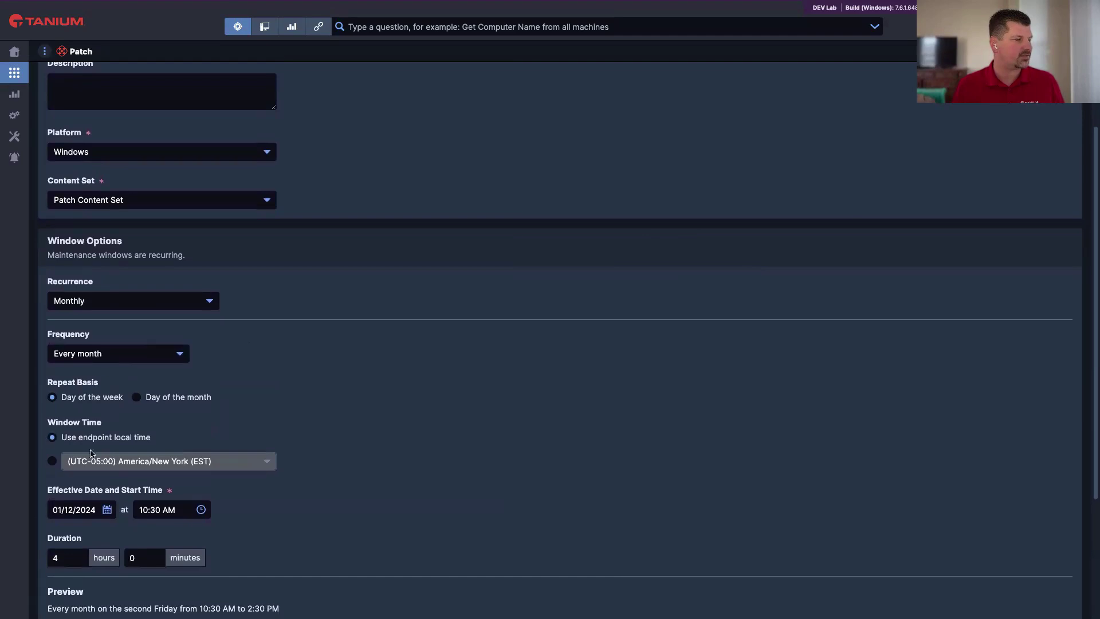
click(106, 509)
click(148, 394)
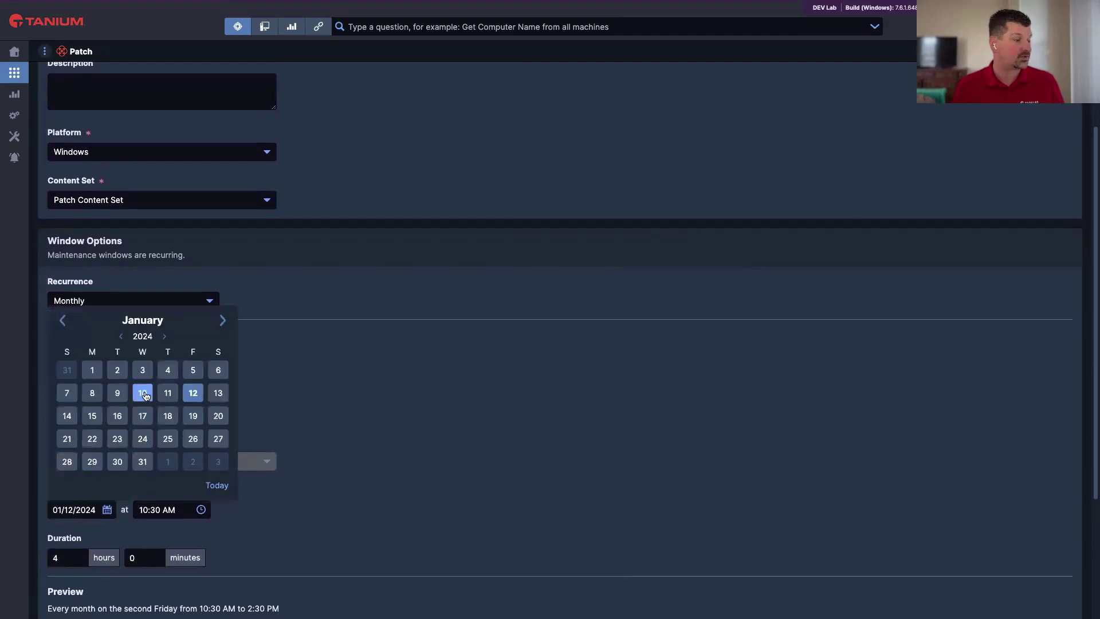
scroll(298, 407, down, 2)
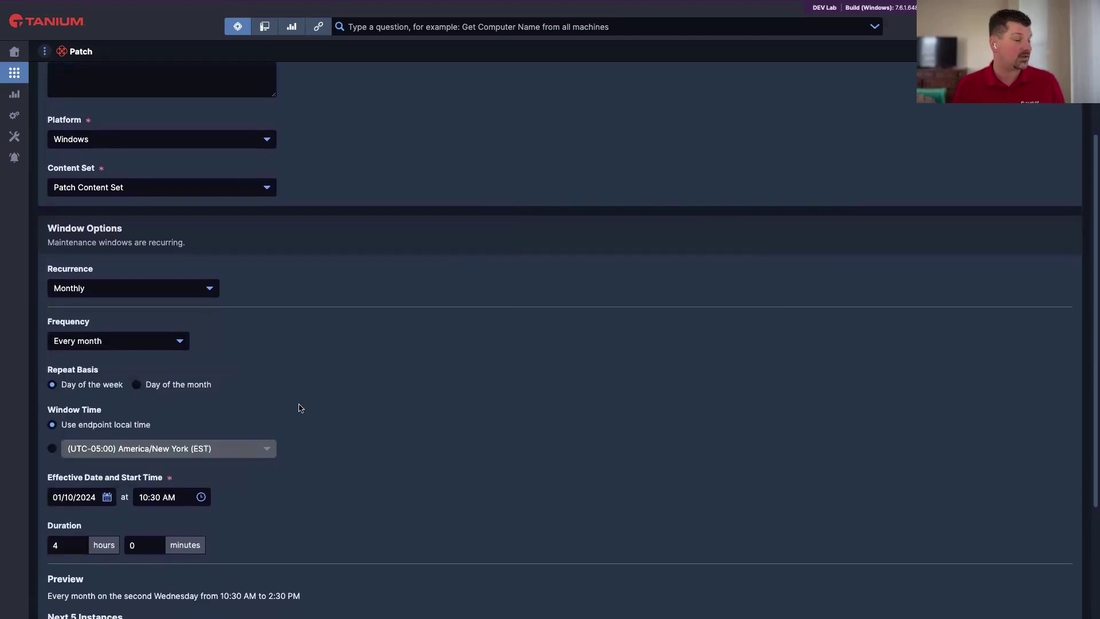
scroll(299, 407, down, 4)
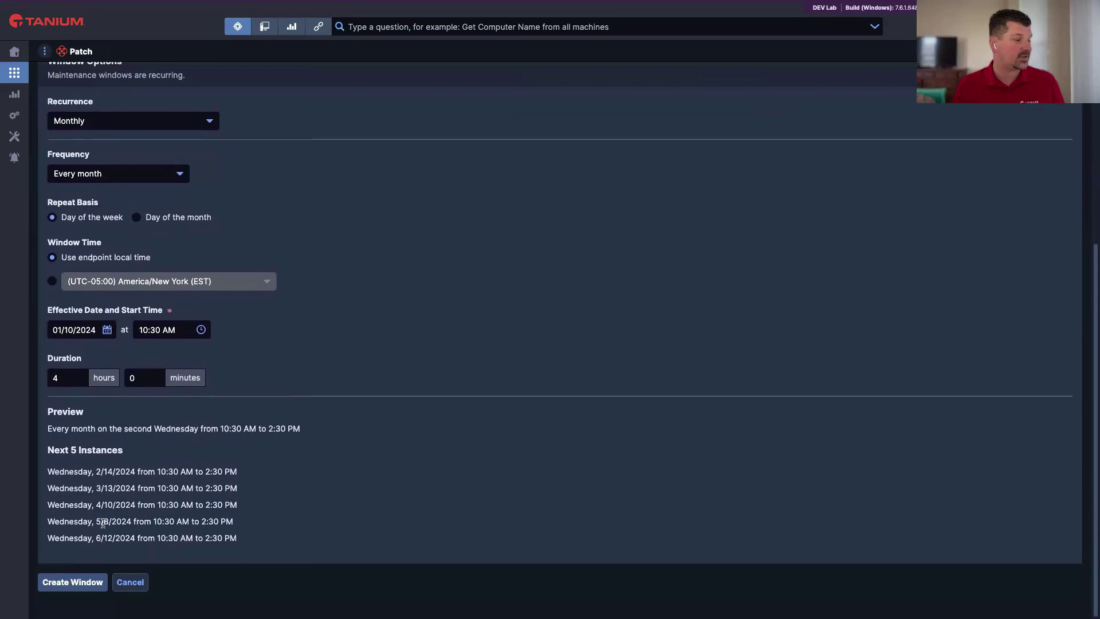
Highlight the Preview and the five upcoming instance dates, including 5/8/2024.
drag(96, 526, 233, 523)
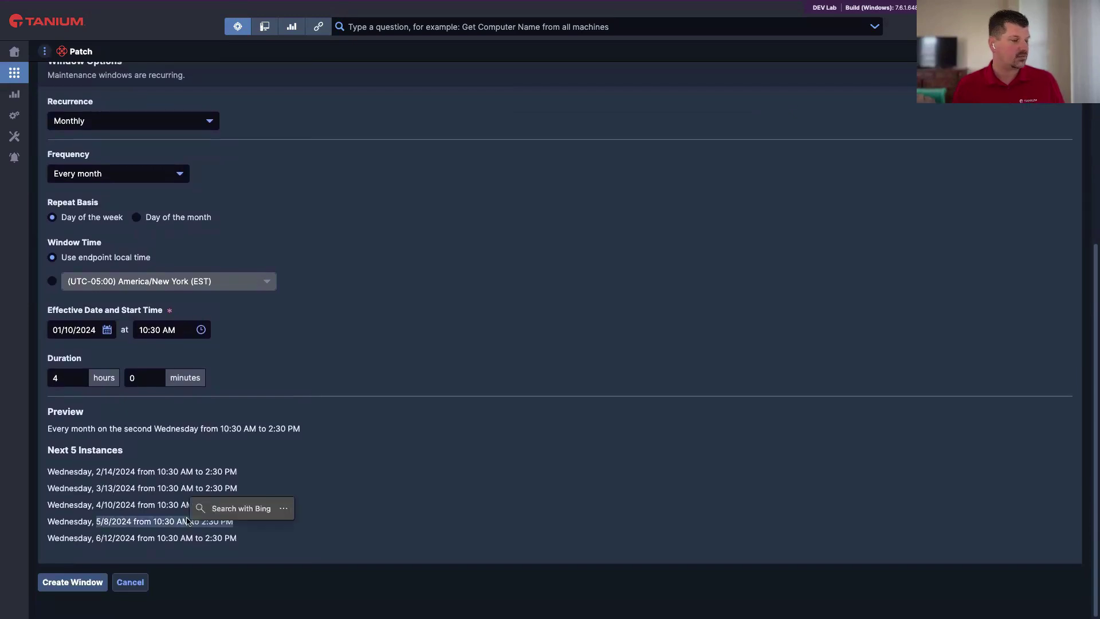
click(103, 528)
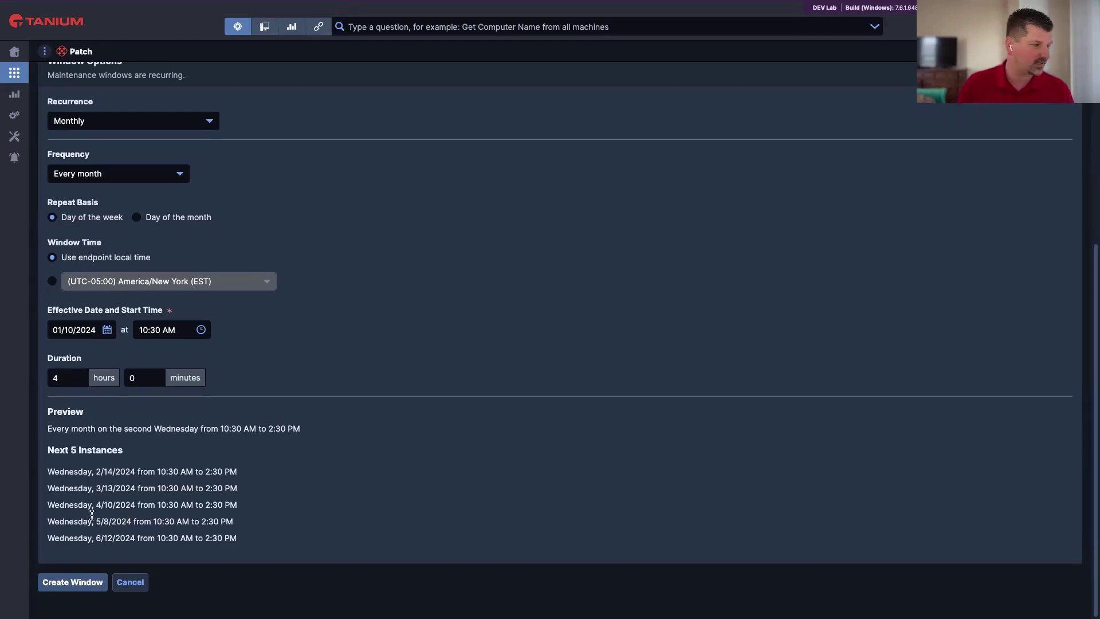
drag(48, 410, 322, 542)
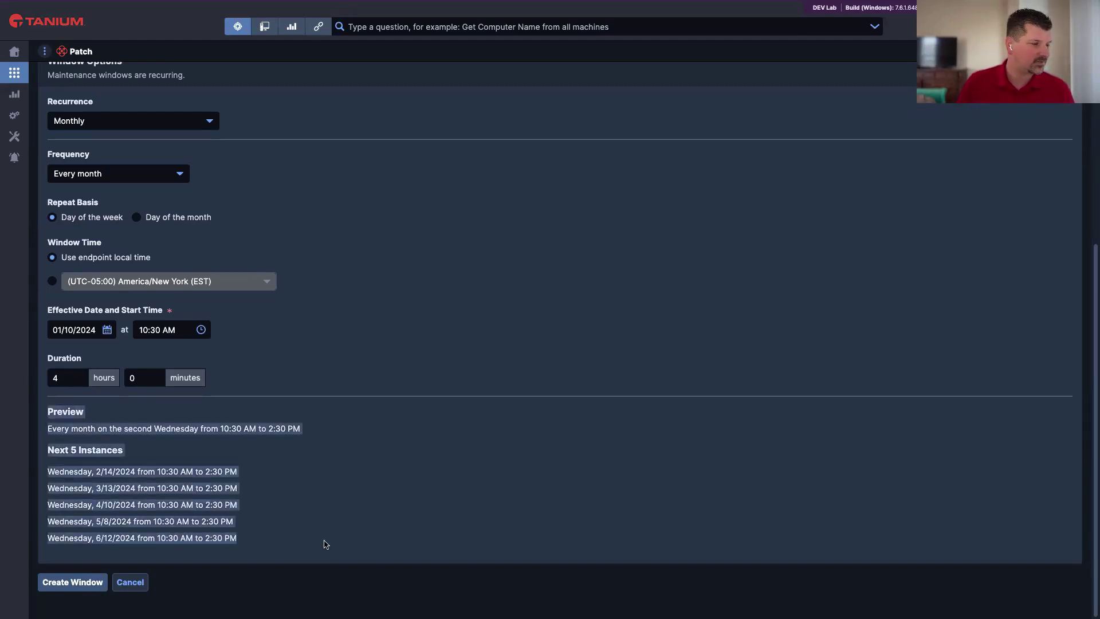
click(265, 507)
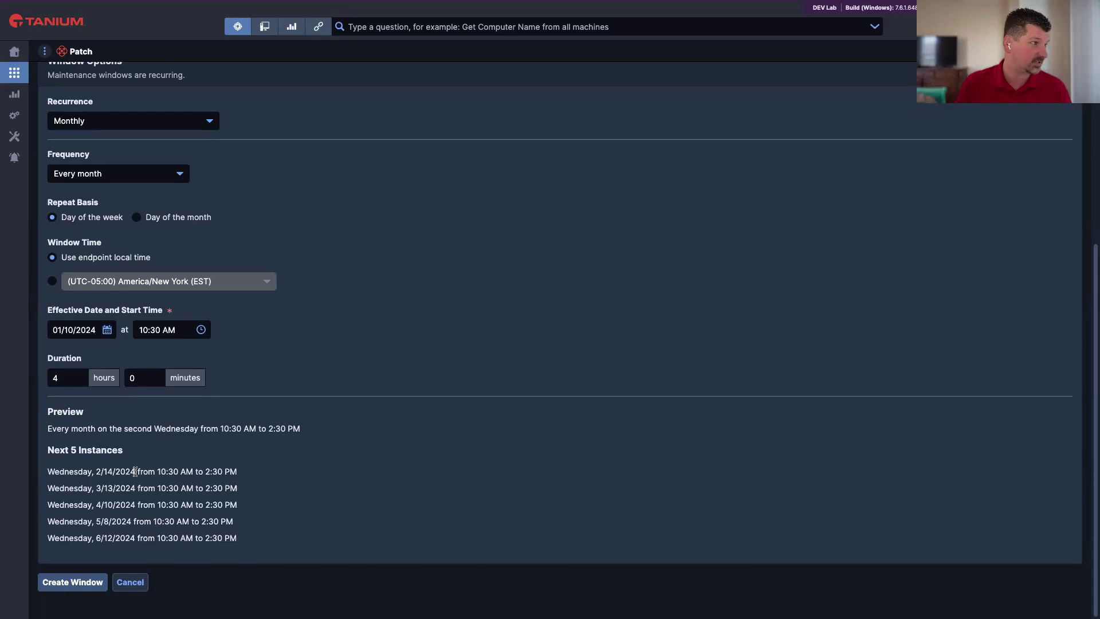
drag(47, 467, 252, 536)
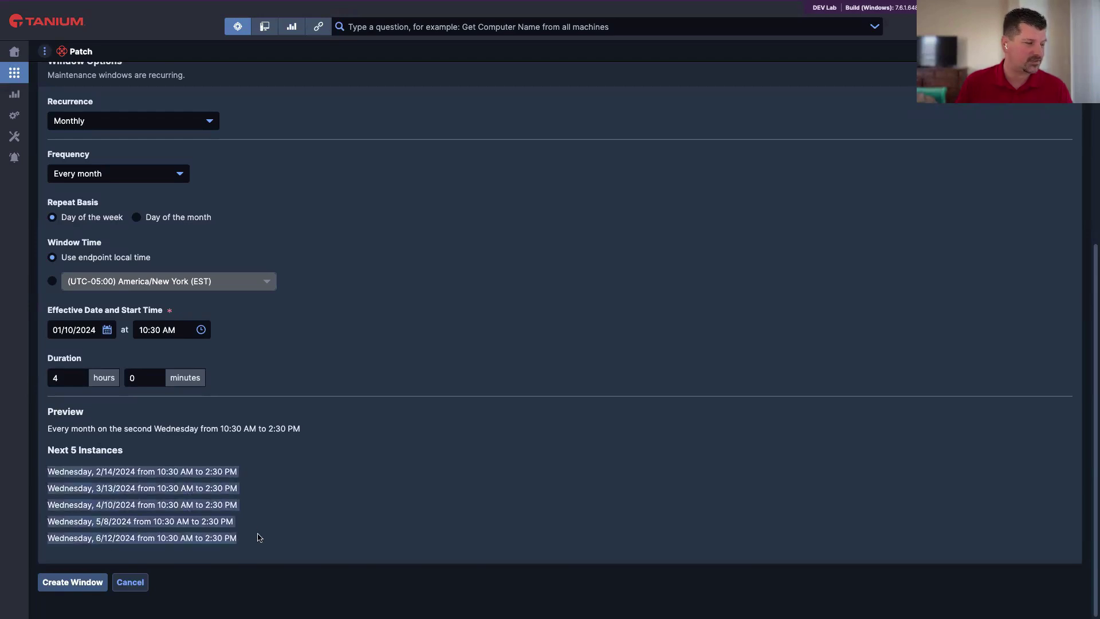
Change the recurrence to 'Monthly, relative to another day (Beta)'.
click(117, 173)
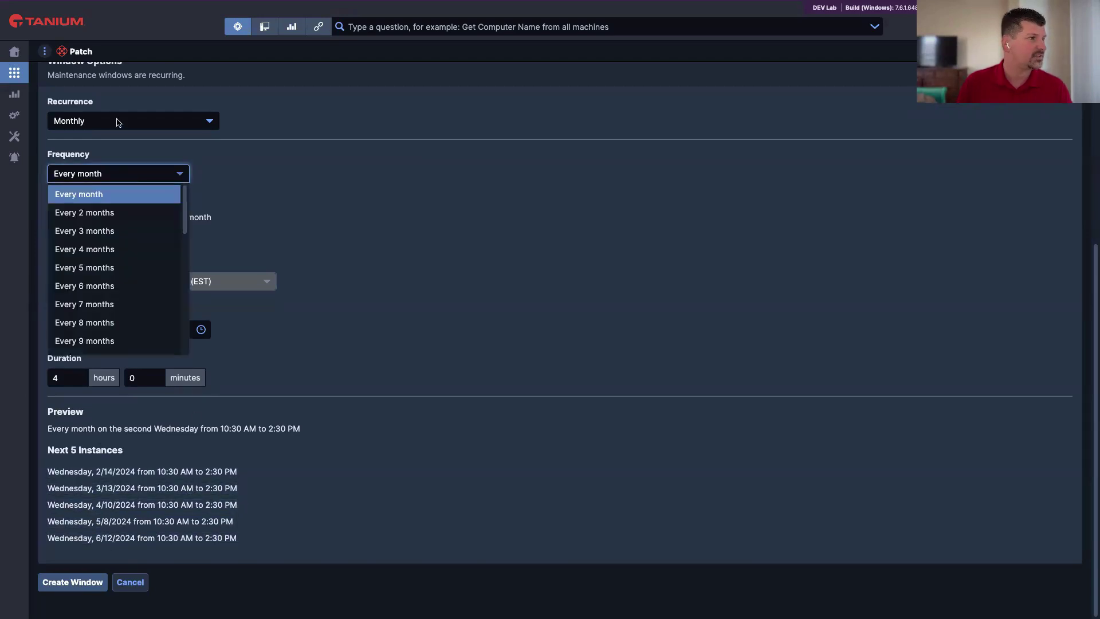
click(118, 119)
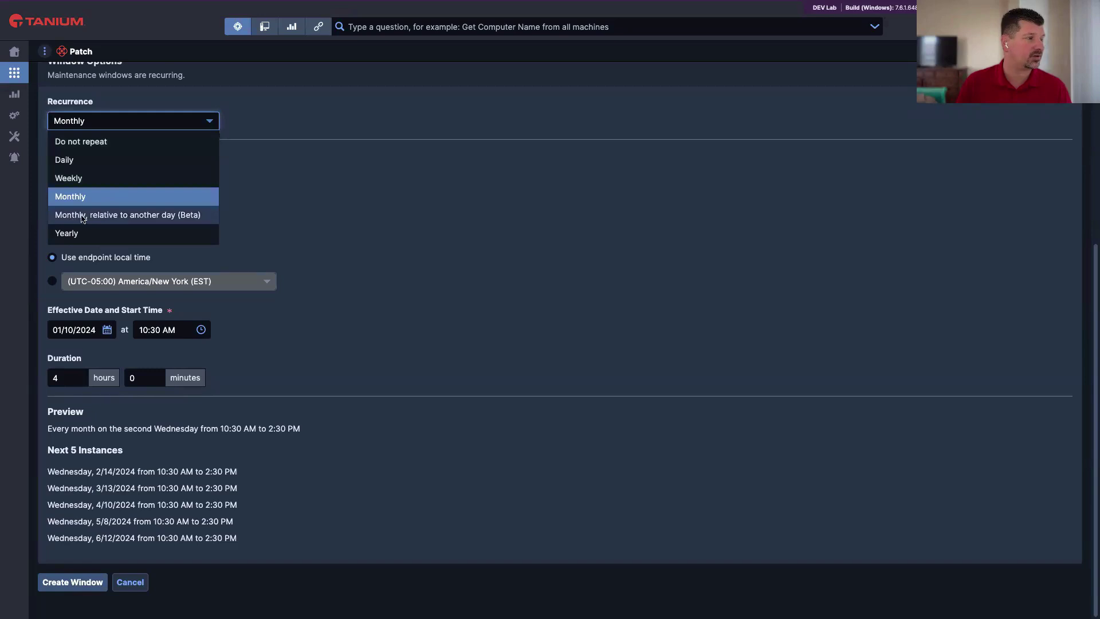
click(158, 217)
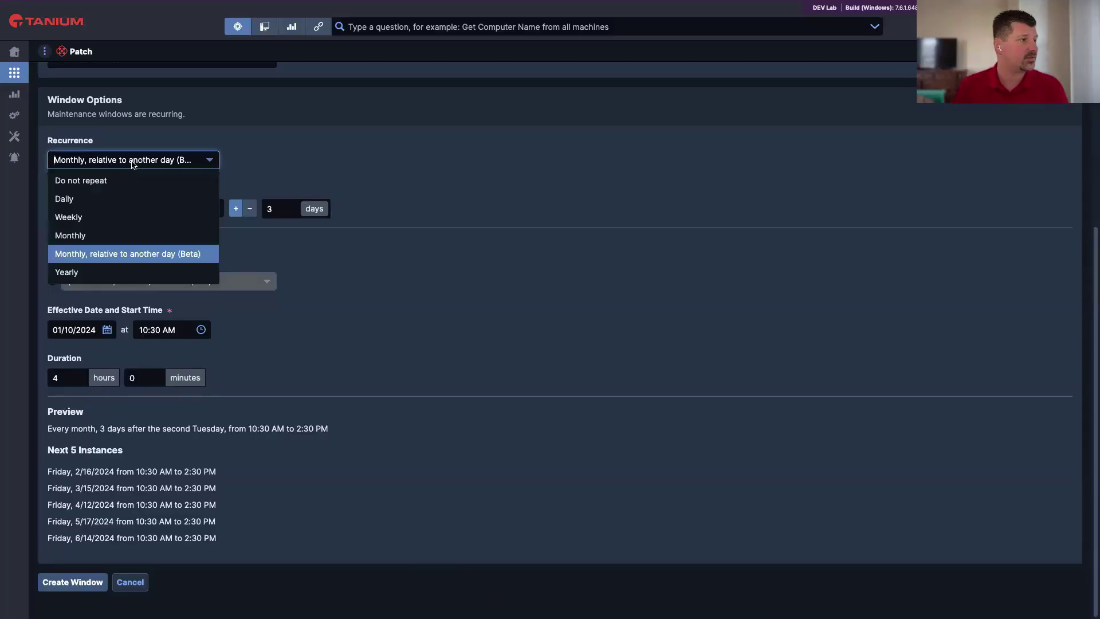
Schedule the window 1 day after the second Tuesday.
click(133, 164)
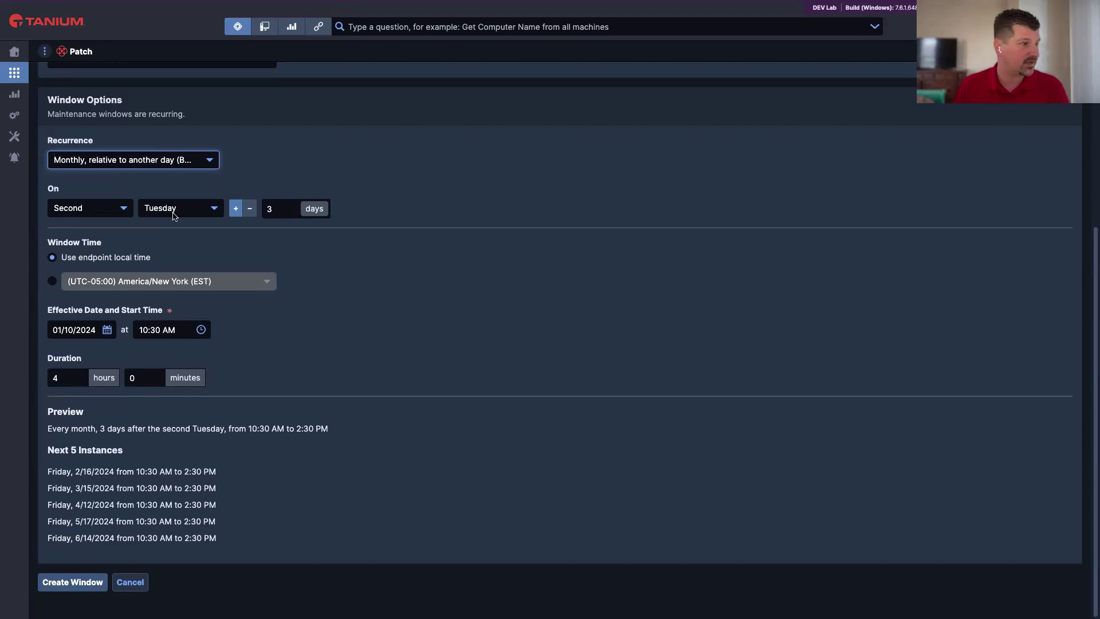
click(249, 209)
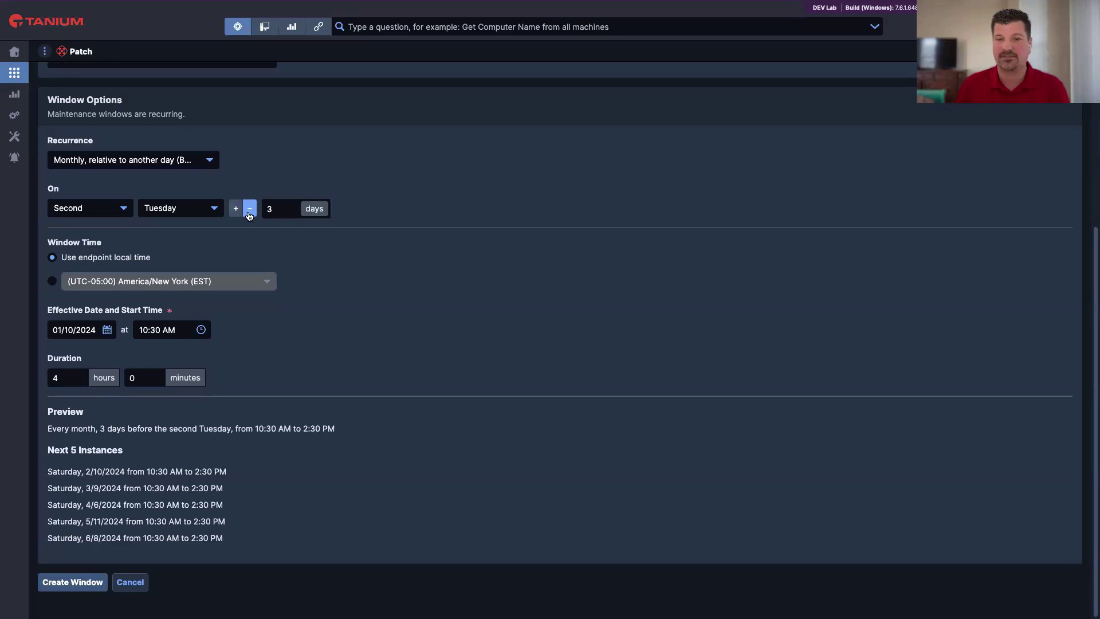
click(236, 209)
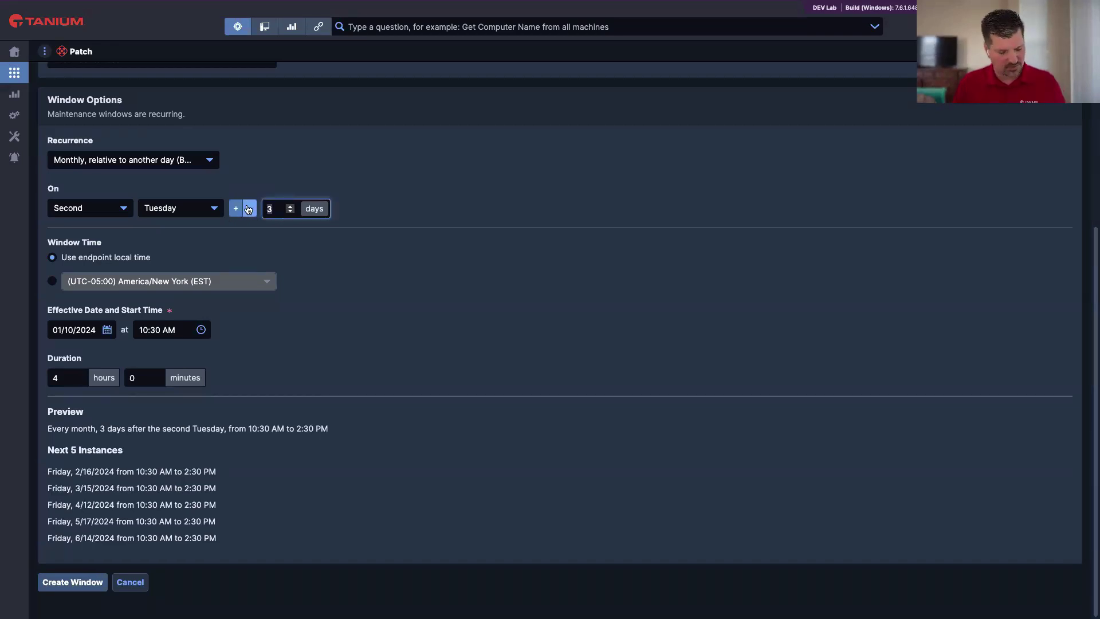
text(1)
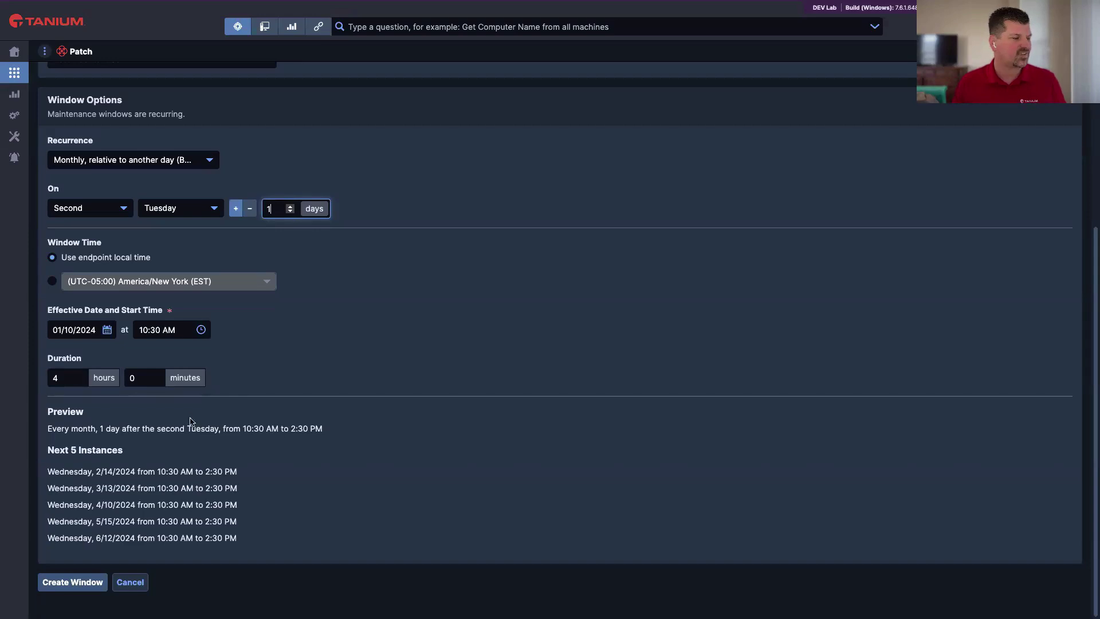
Highlight the 5/15/2024 upcoming instance date.
drag(47, 522, 236, 522)
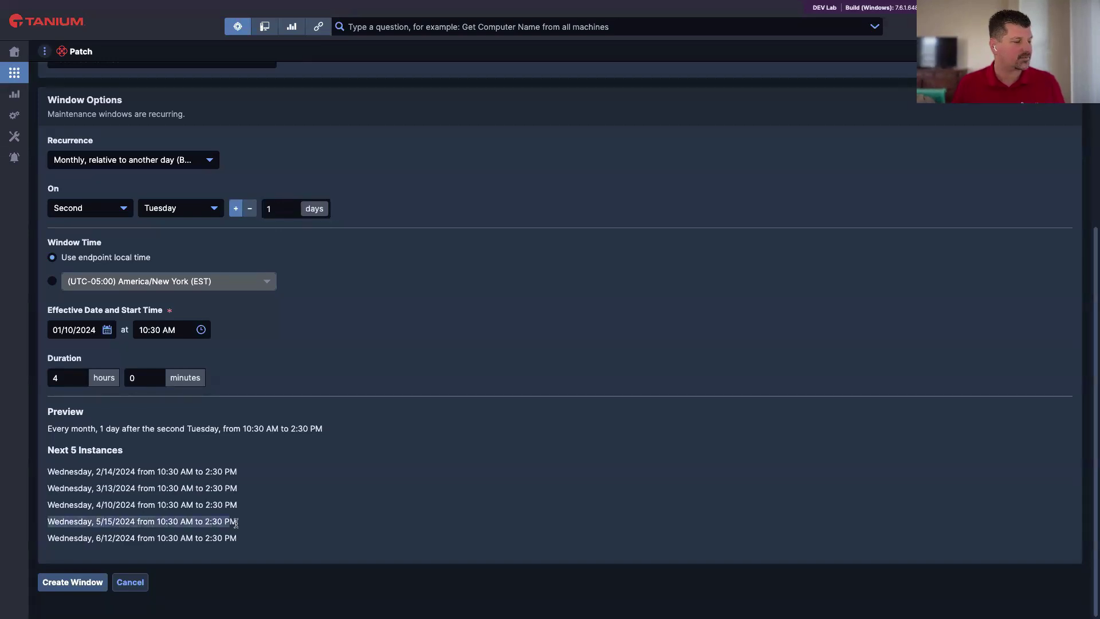
click(97, 523)
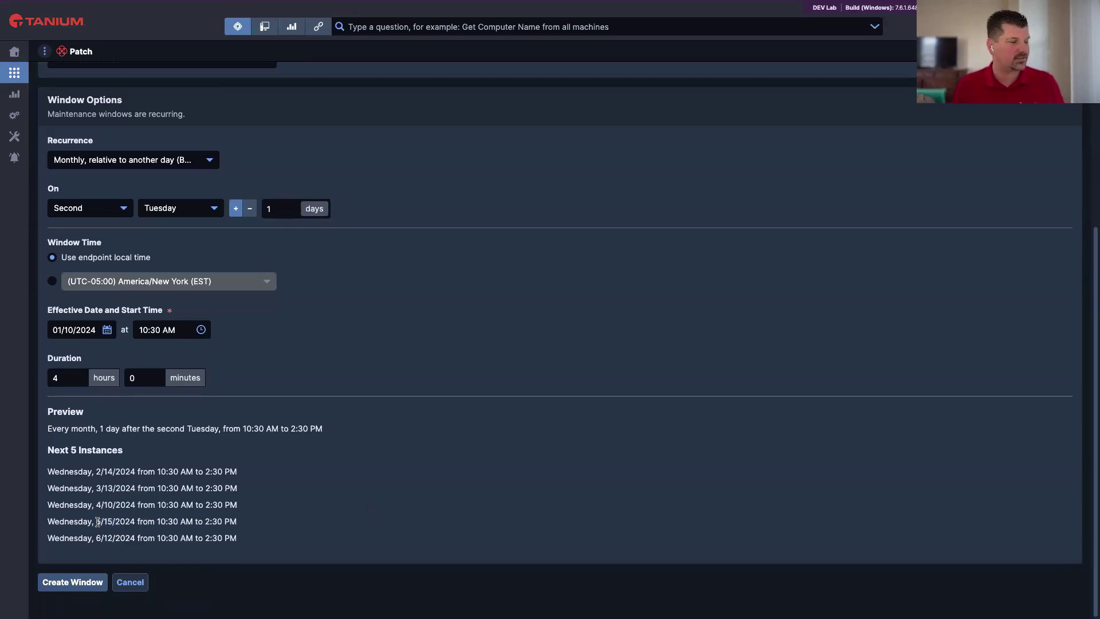
drag(96, 523, 135, 525)
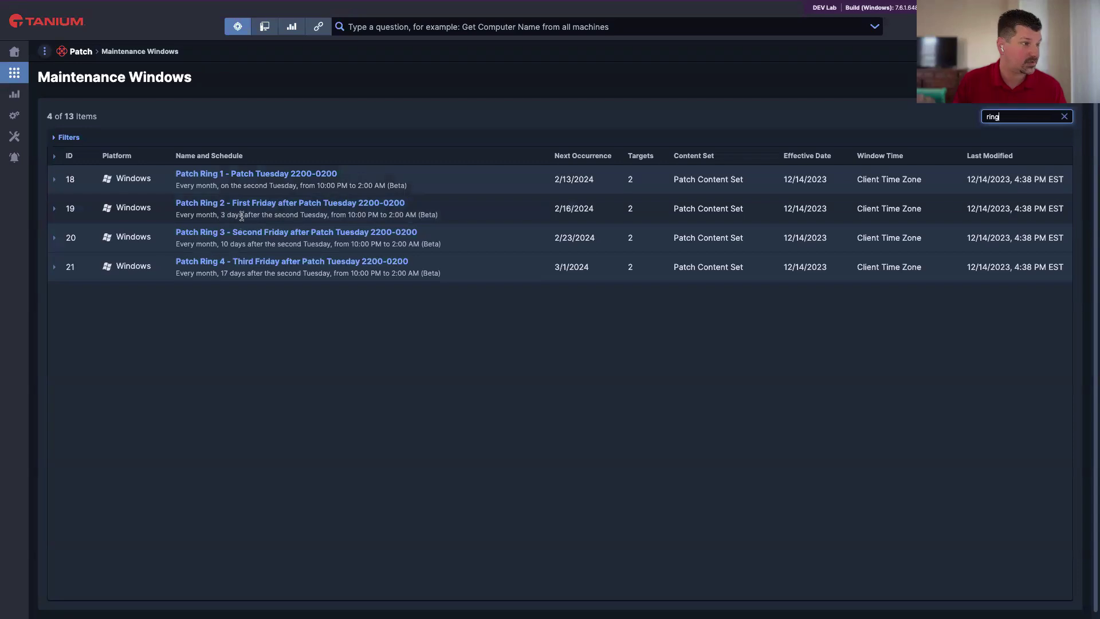
drag(228, 217, 324, 218)
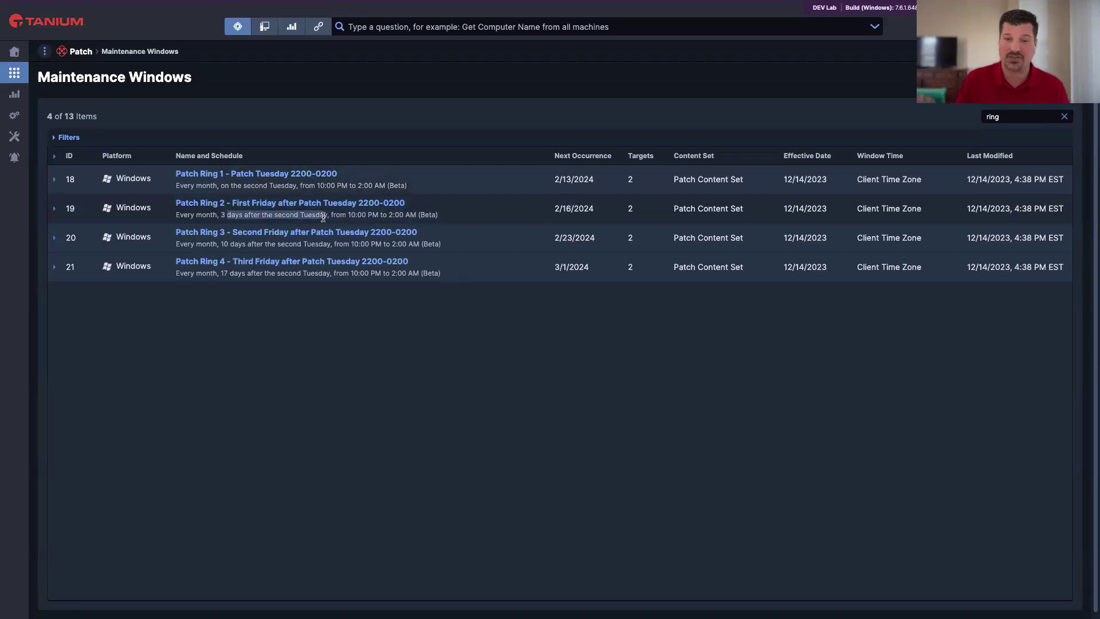
click(346, 216)
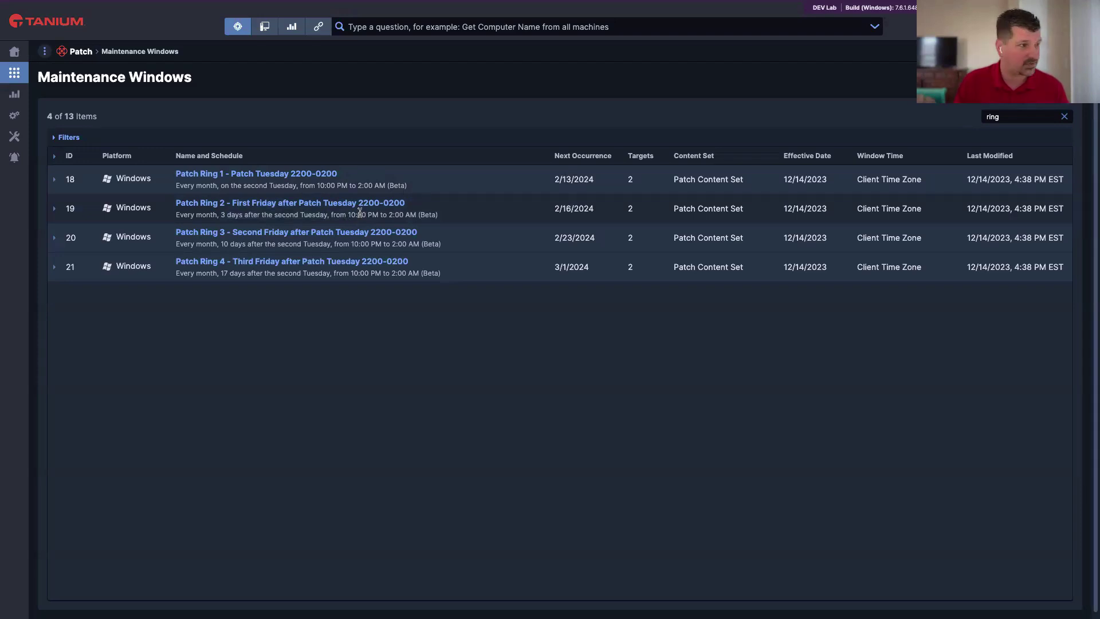
drag(175, 245, 265, 246)
click(278, 250)
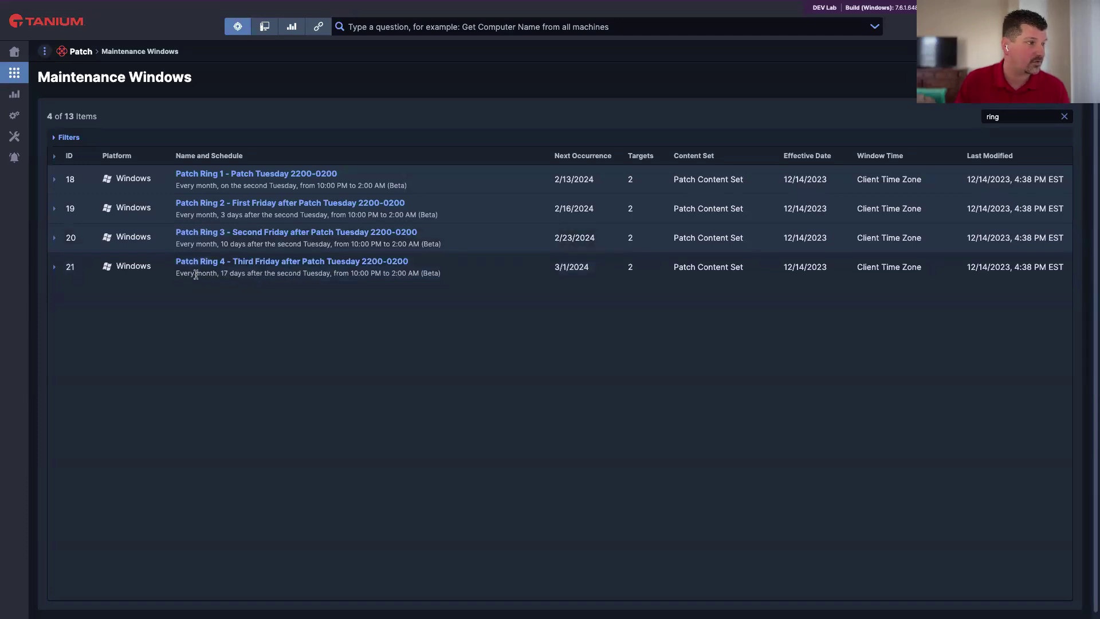
drag(222, 274, 282, 282)
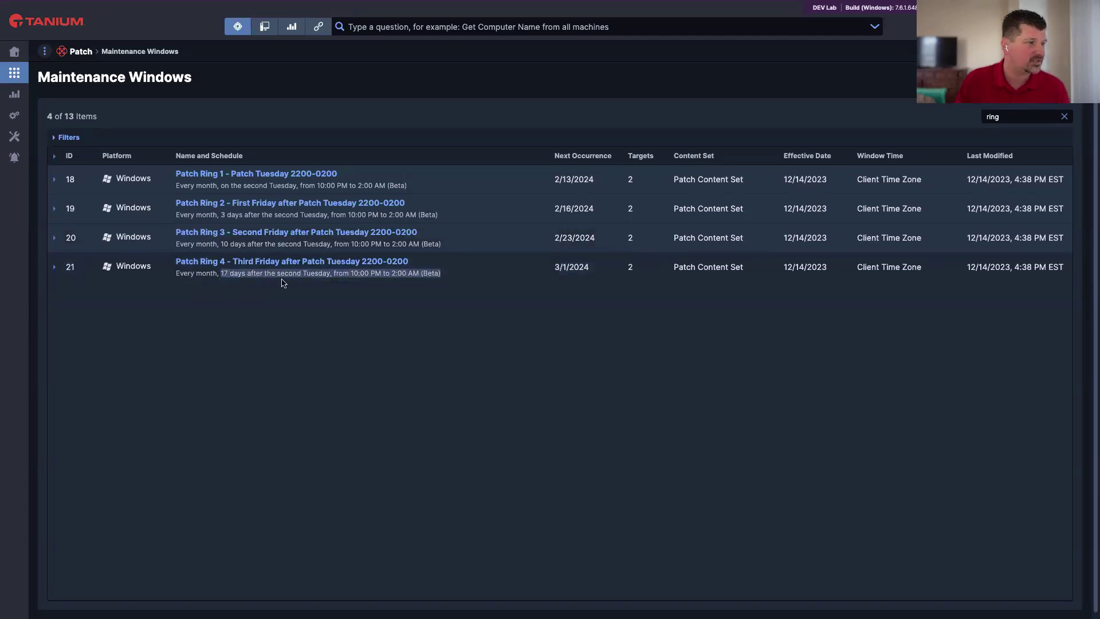
click(253, 271)
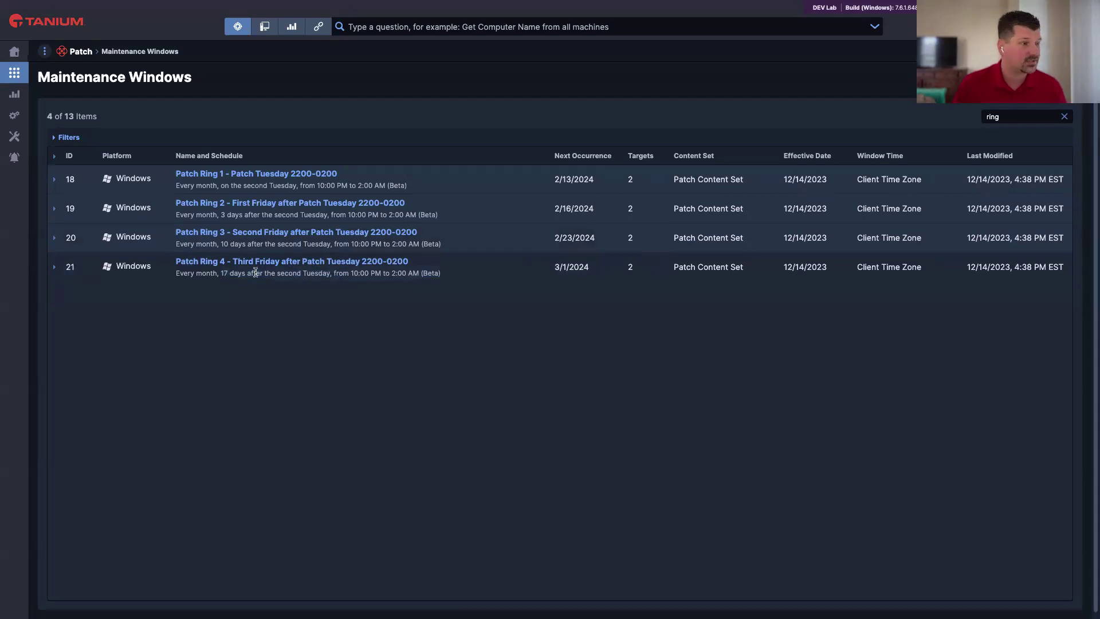